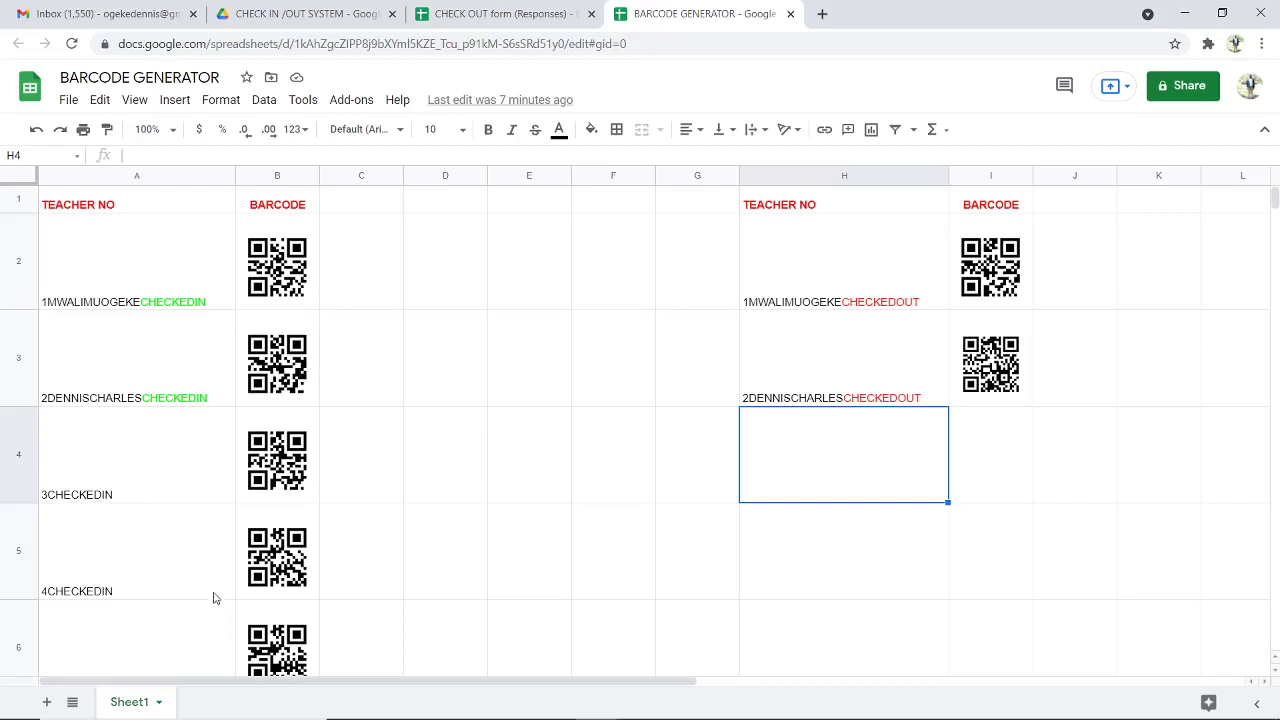
Step: Scroll through the barcode sheet to review the teachers' check-in QR codes
scroll(224, 535, down, 15)
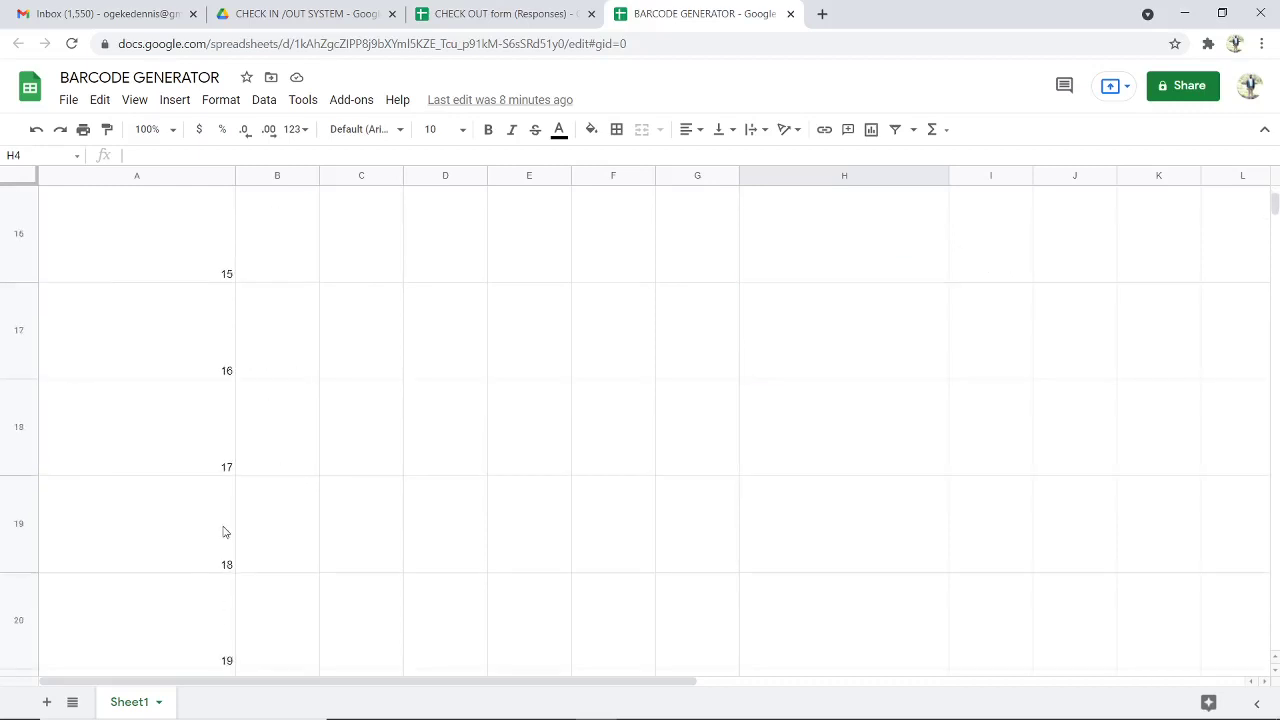
scroll(224, 533, down, 19)
scroll(224, 538, down, 6)
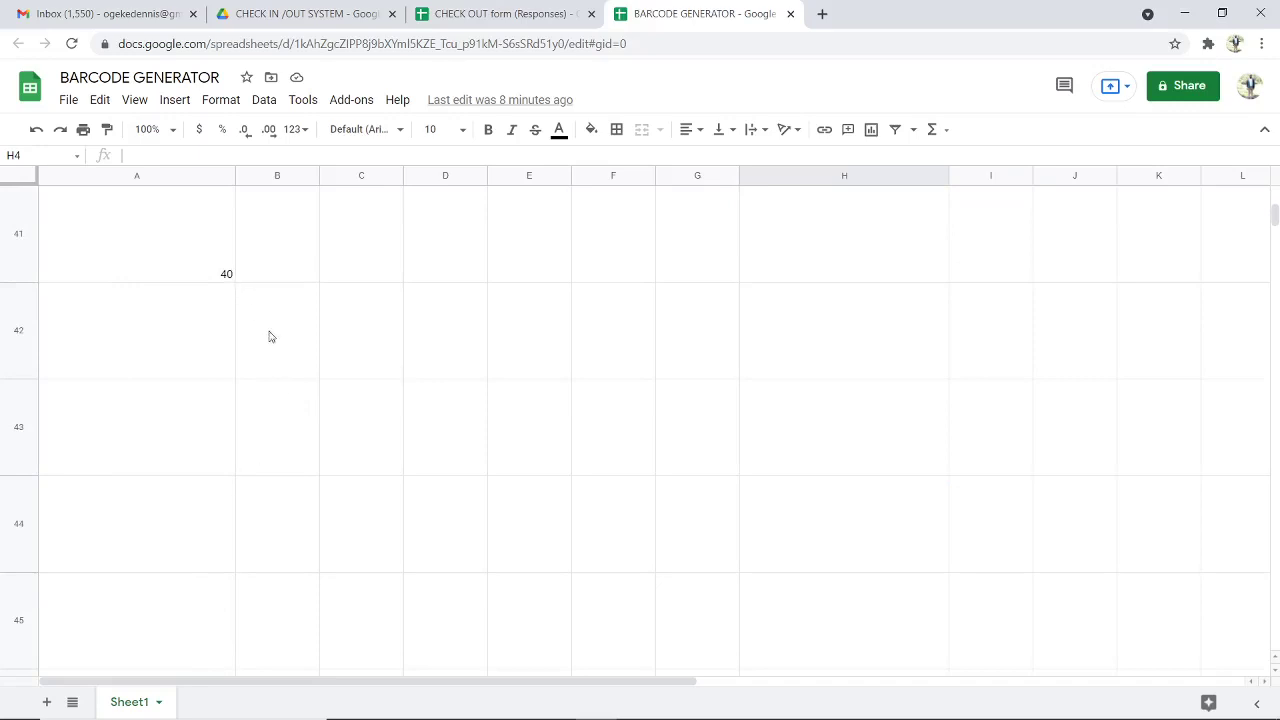
scroll(277, 350, up, 20)
scroll(282, 374, up, 14)
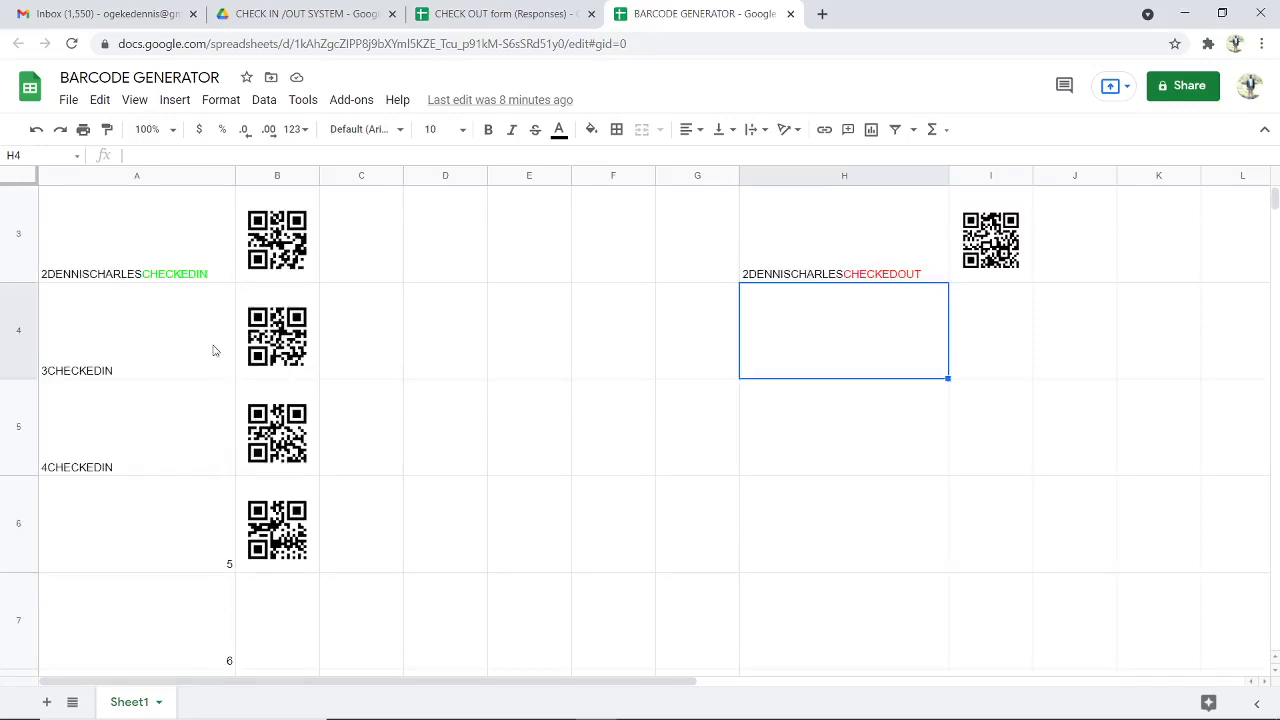
scroll(679, 428, up, 2)
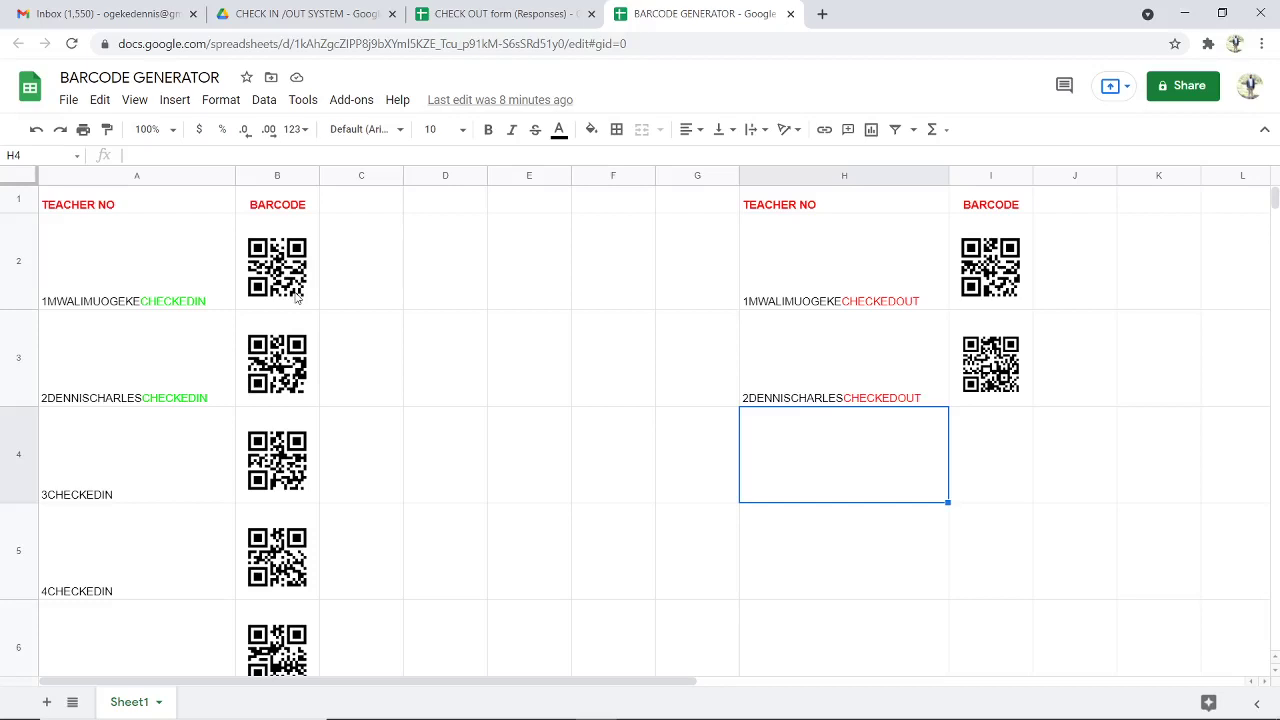
Step: Bring the INFINIX phone session forward and move it to the right, clear of columns A–B
mouse_move(460, 712)
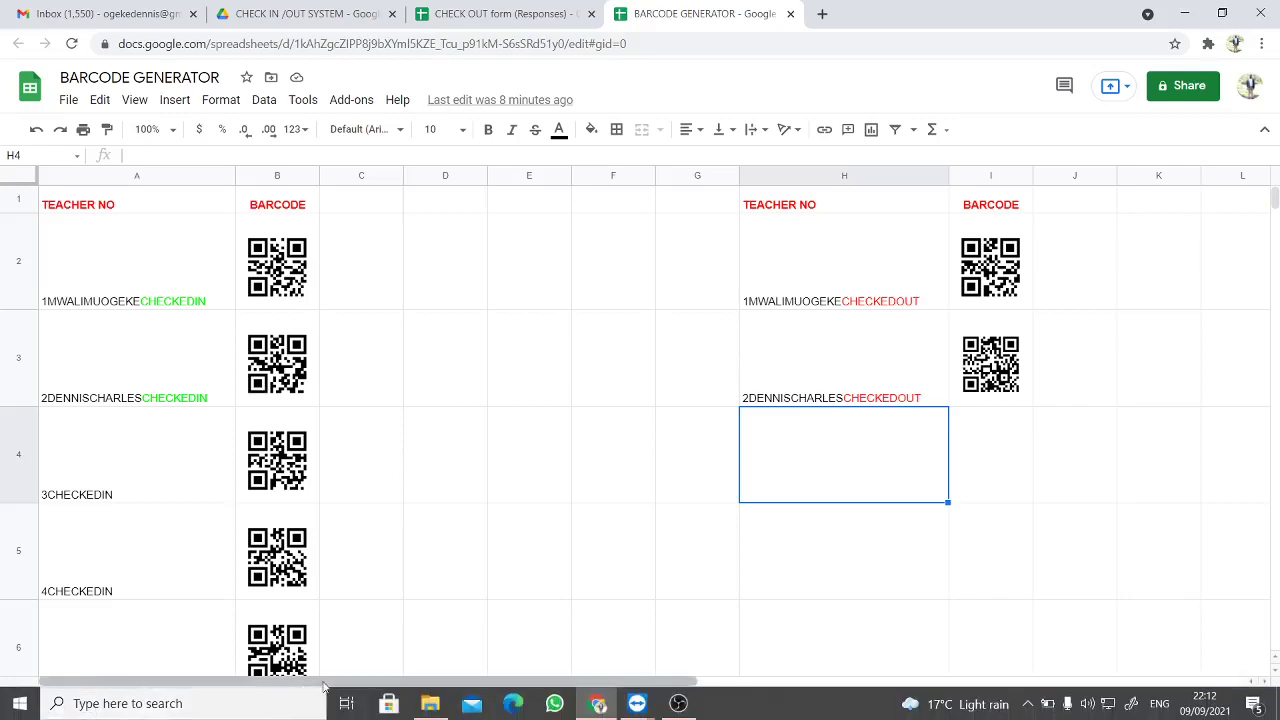
mouse_move(637, 703)
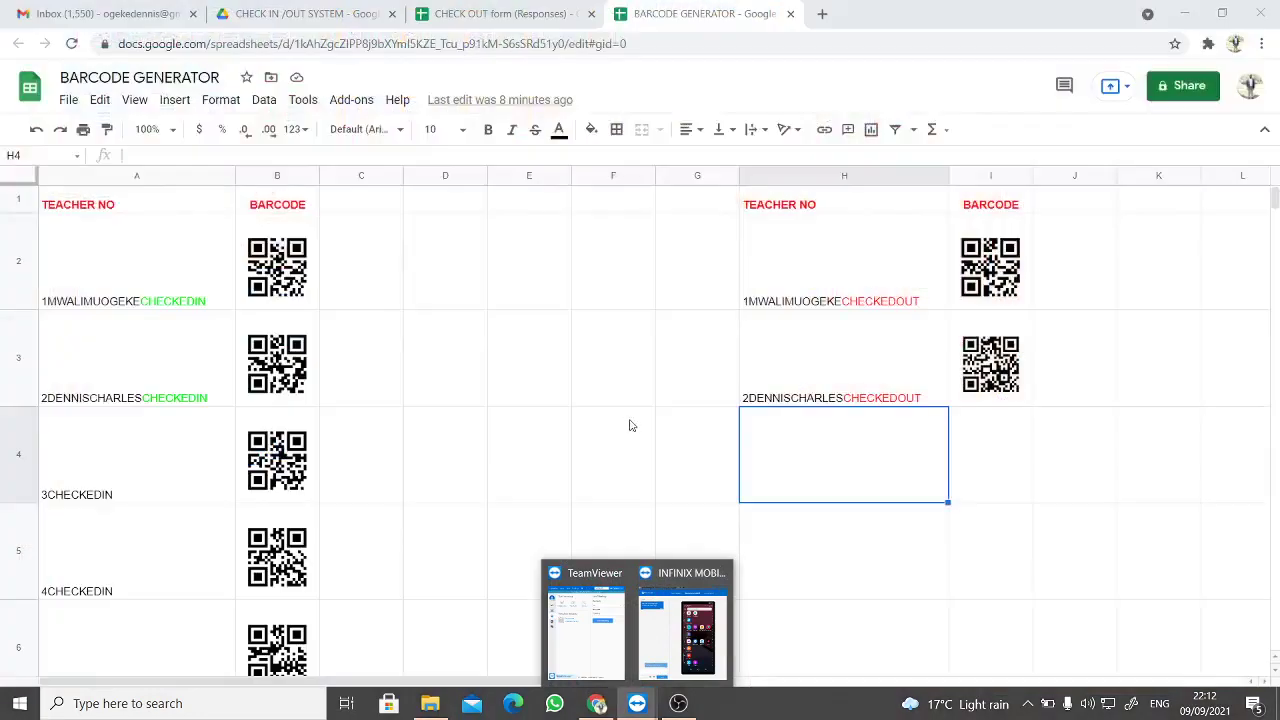
click(683, 630)
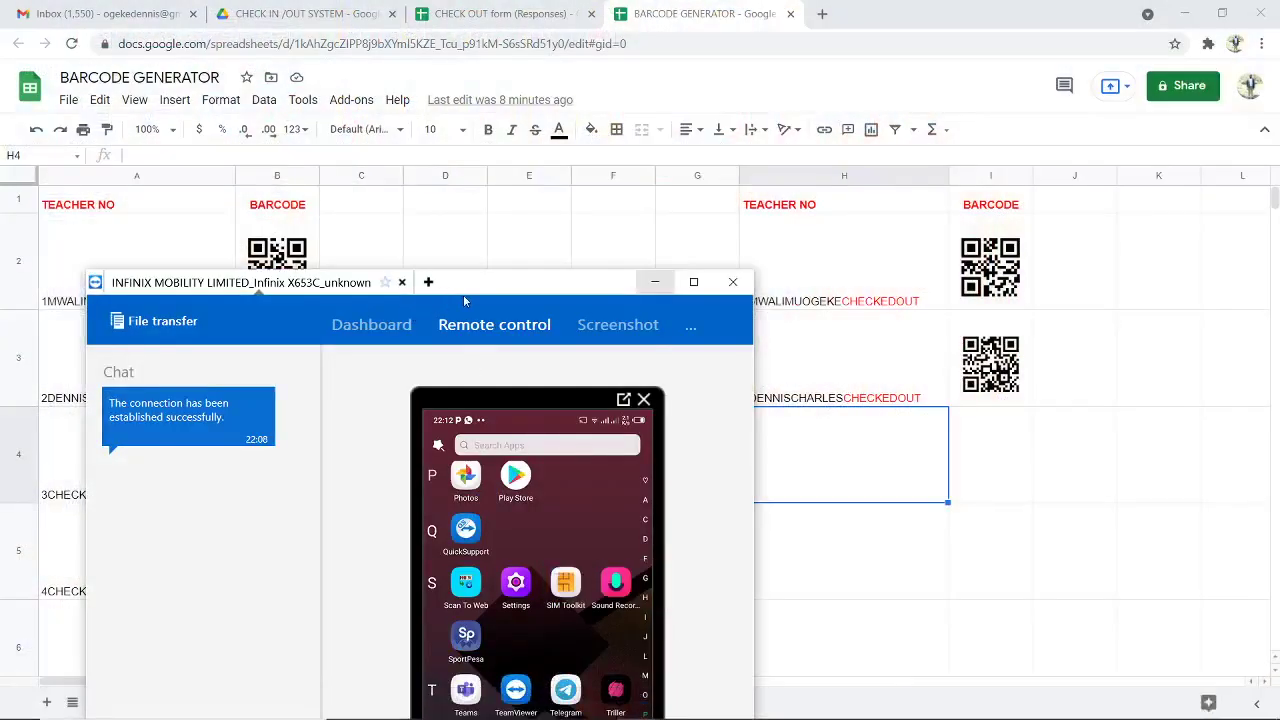
drag(475, 286, 941, 103)
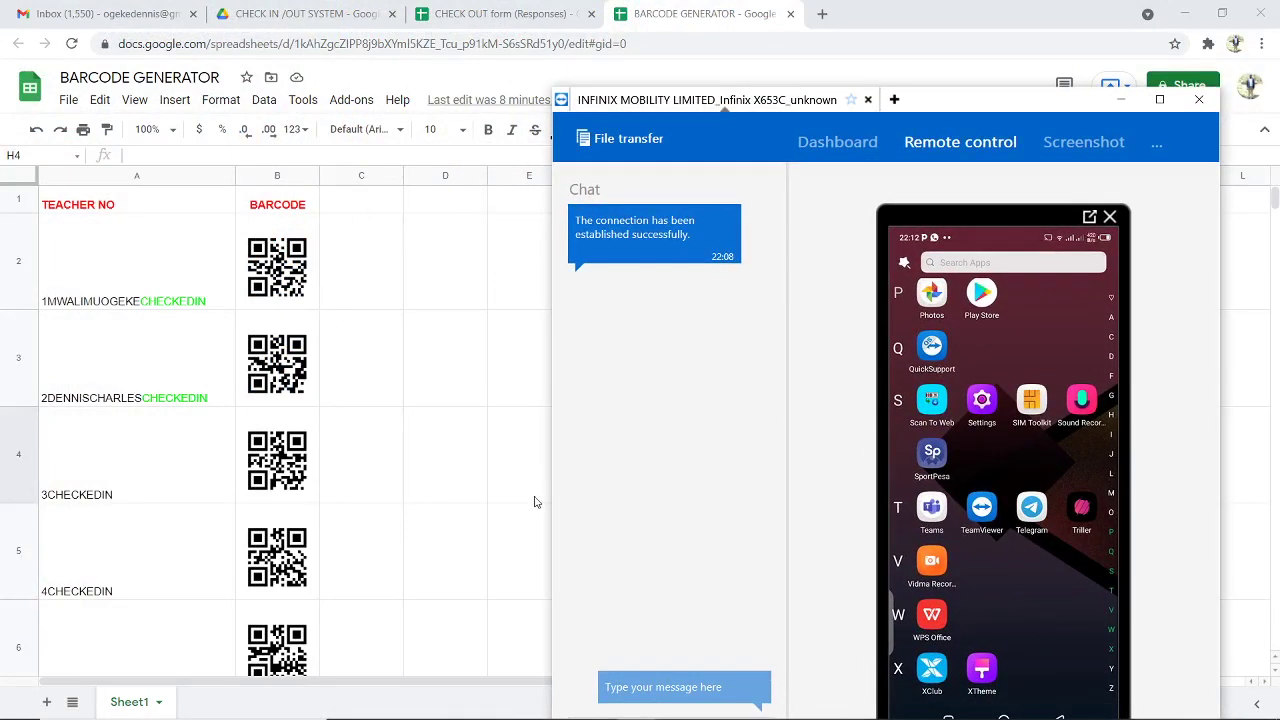
Step: Launch Scan To Web, grant its permissions, start it and open the CHECK IN form
click(933, 403)
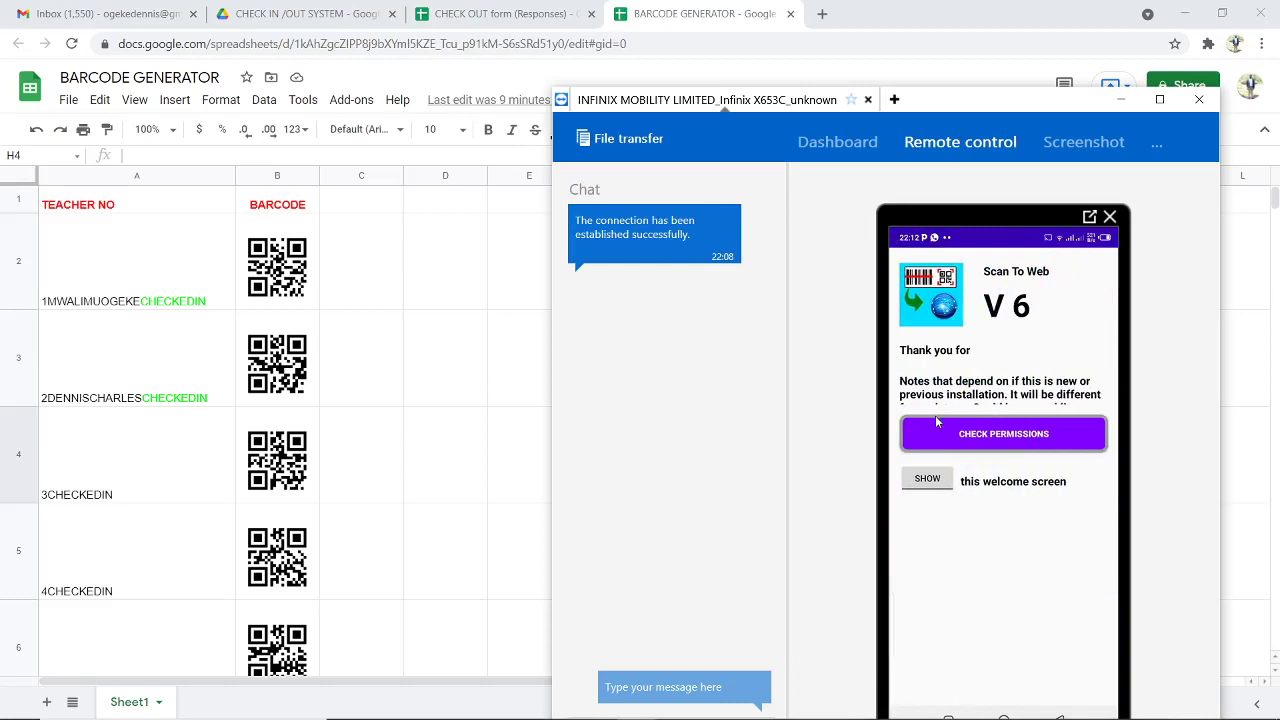
click(936, 421)
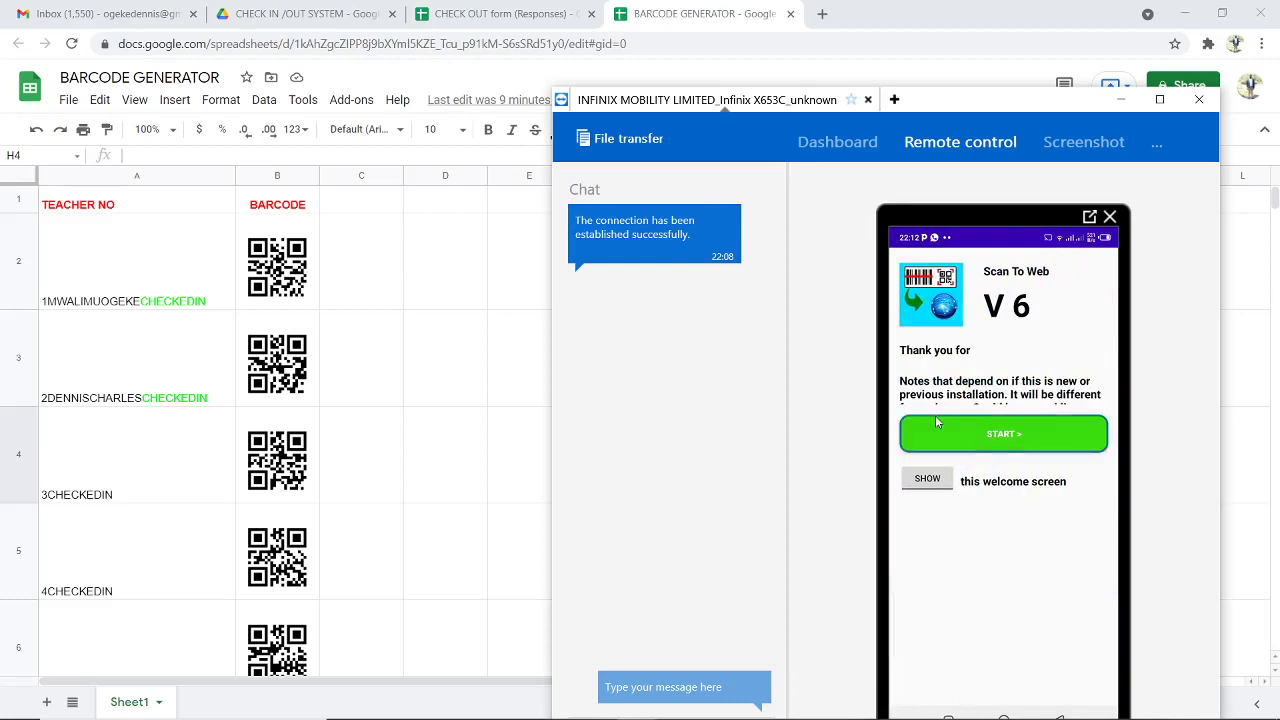
click(1000, 438)
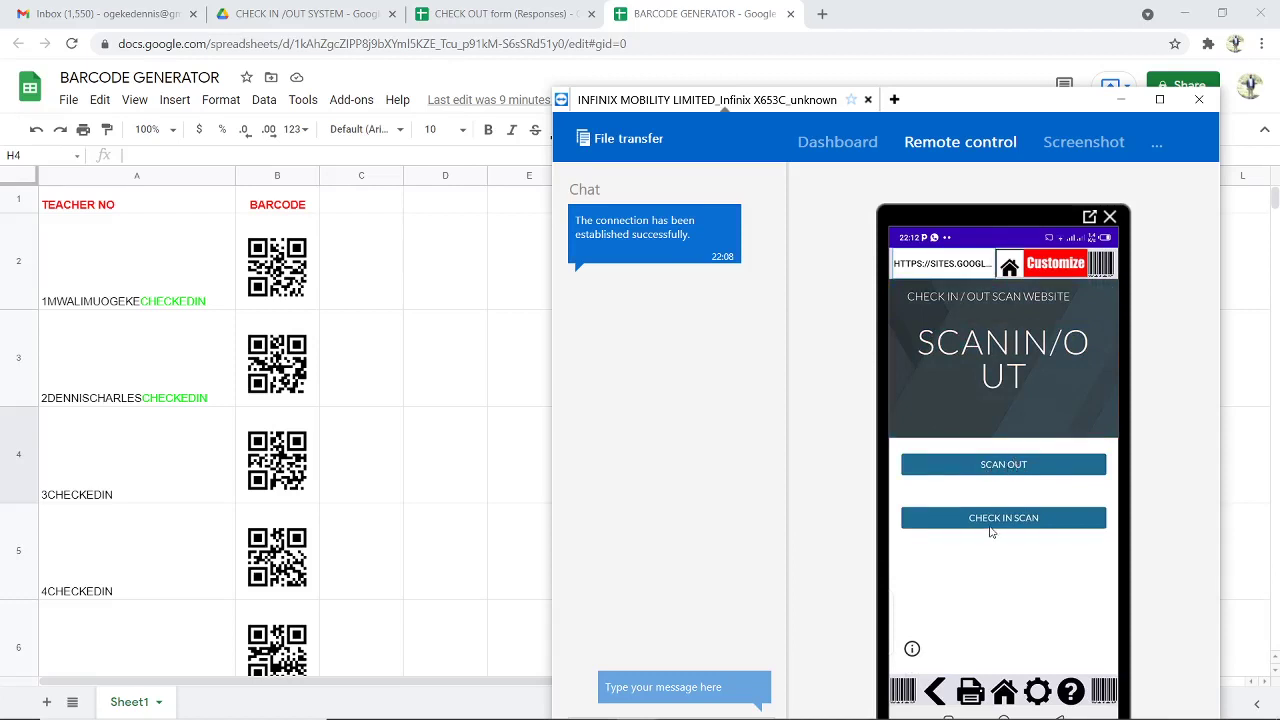
click(993, 467)
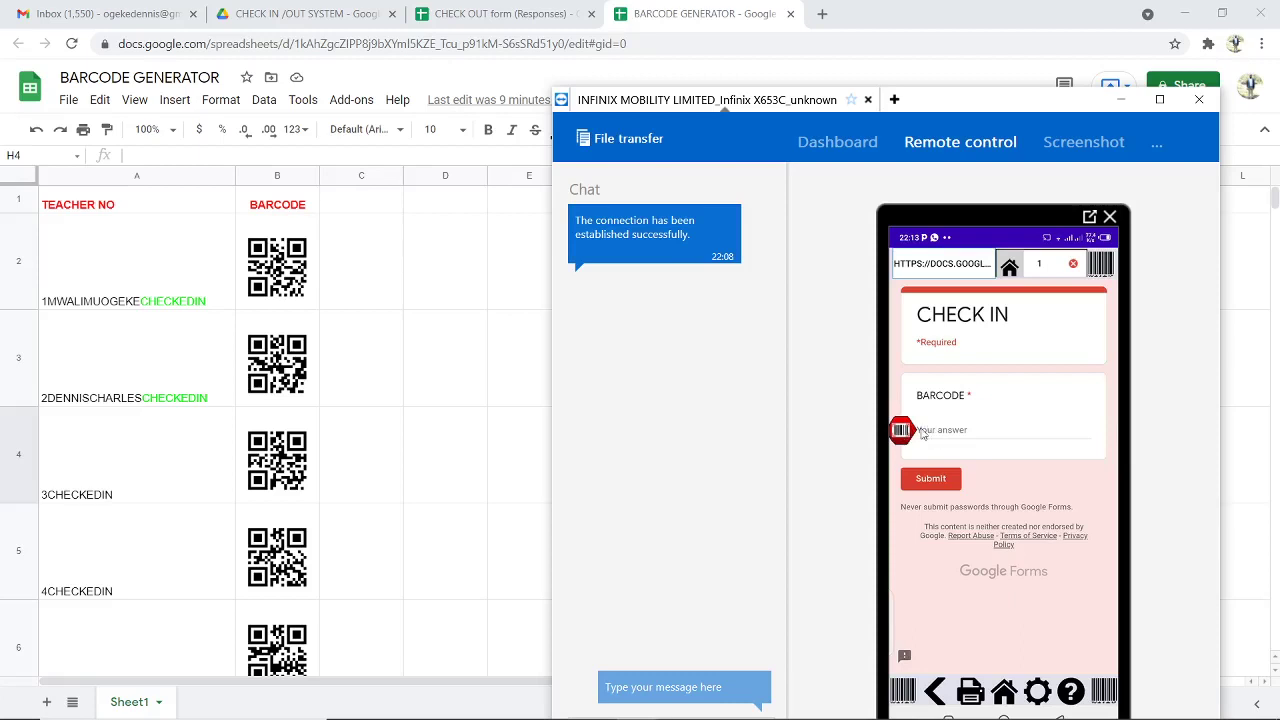
Step: Focus the CHECK IN form's BARCODE field to scan the first teacher's QR code
click(938, 433)
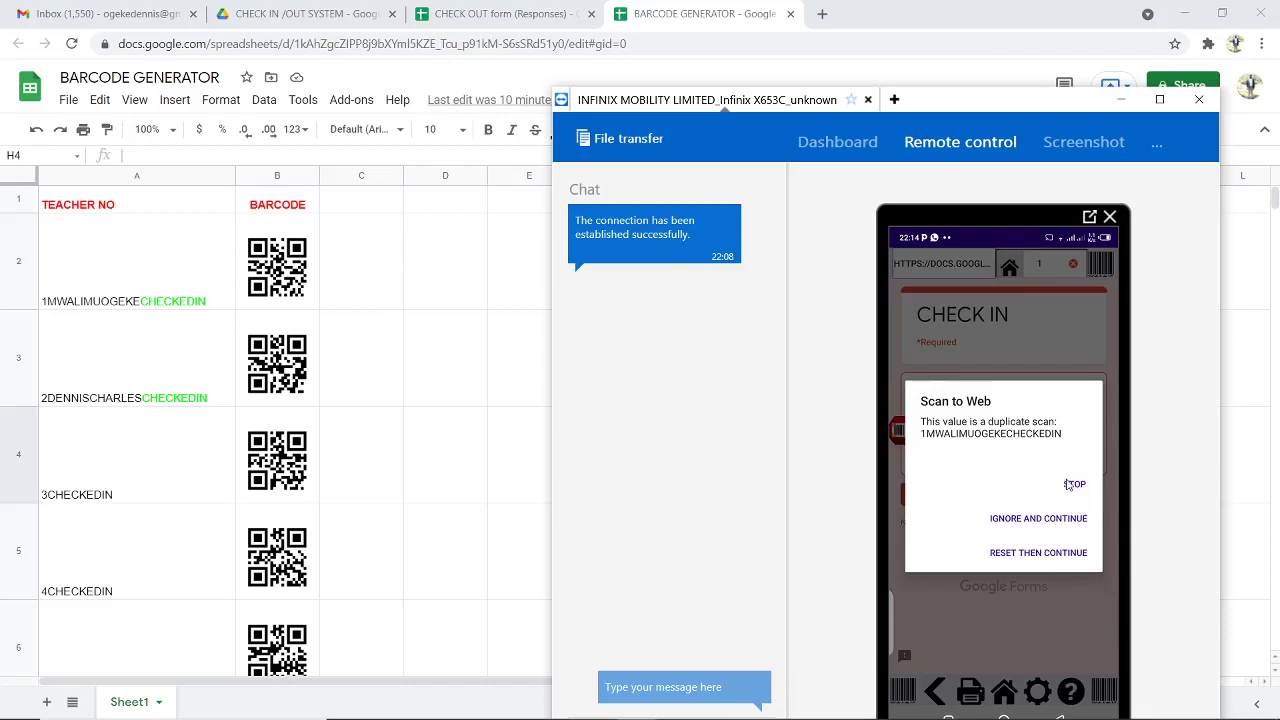
Step: Stop the duplicate-scan warning, then scan and submit the second teacher's check-in code
click(1068, 485)
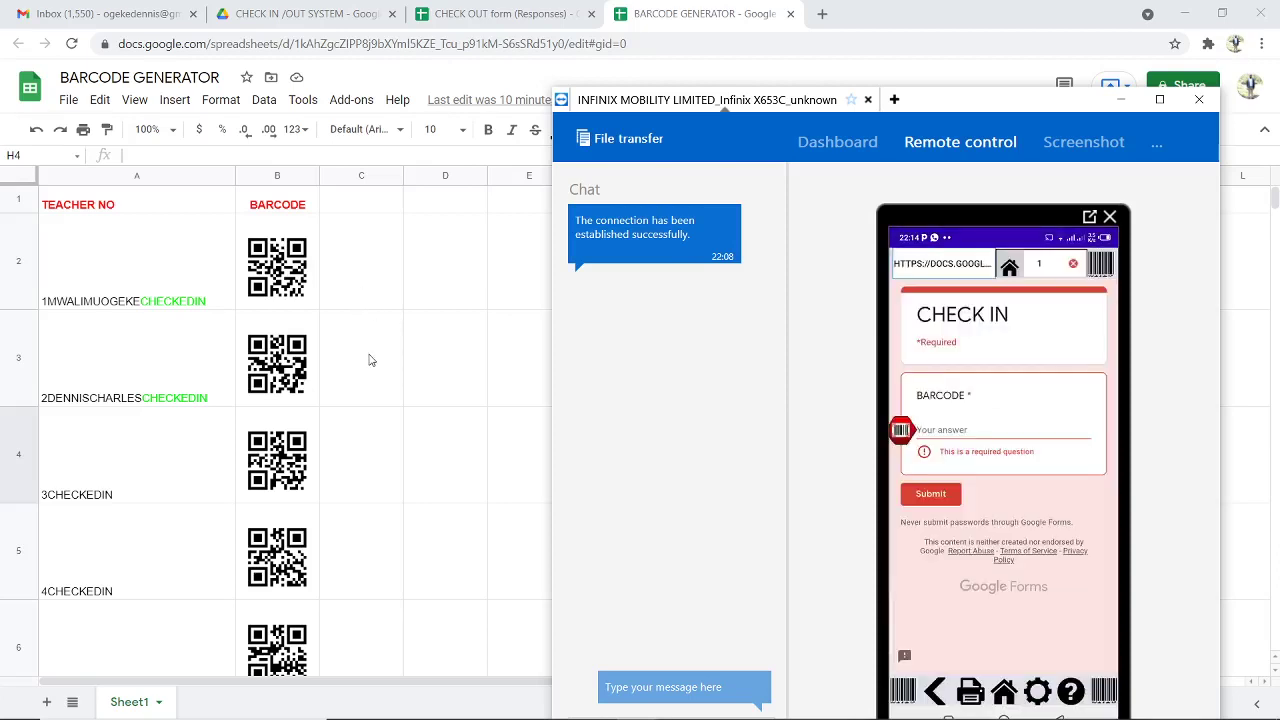
scroll(369, 360, down, 2)
scroll(369, 360, up, 1)
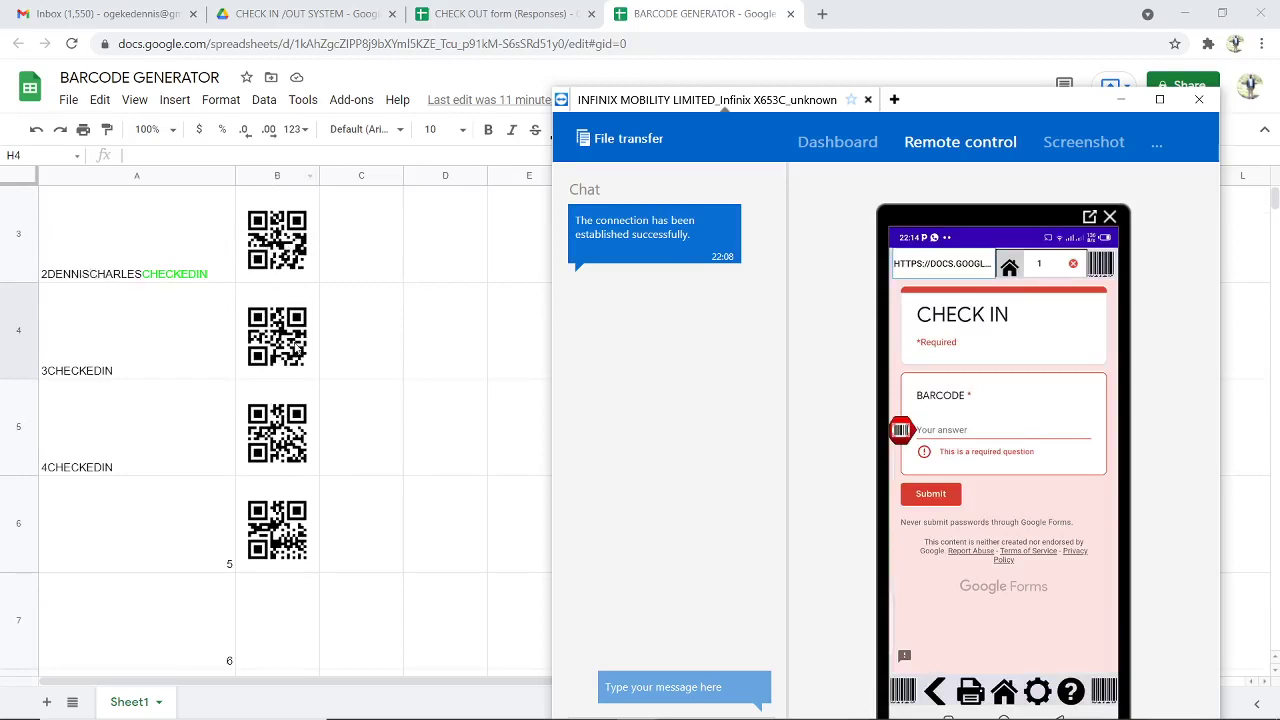
scroll(295, 345, down, 3)
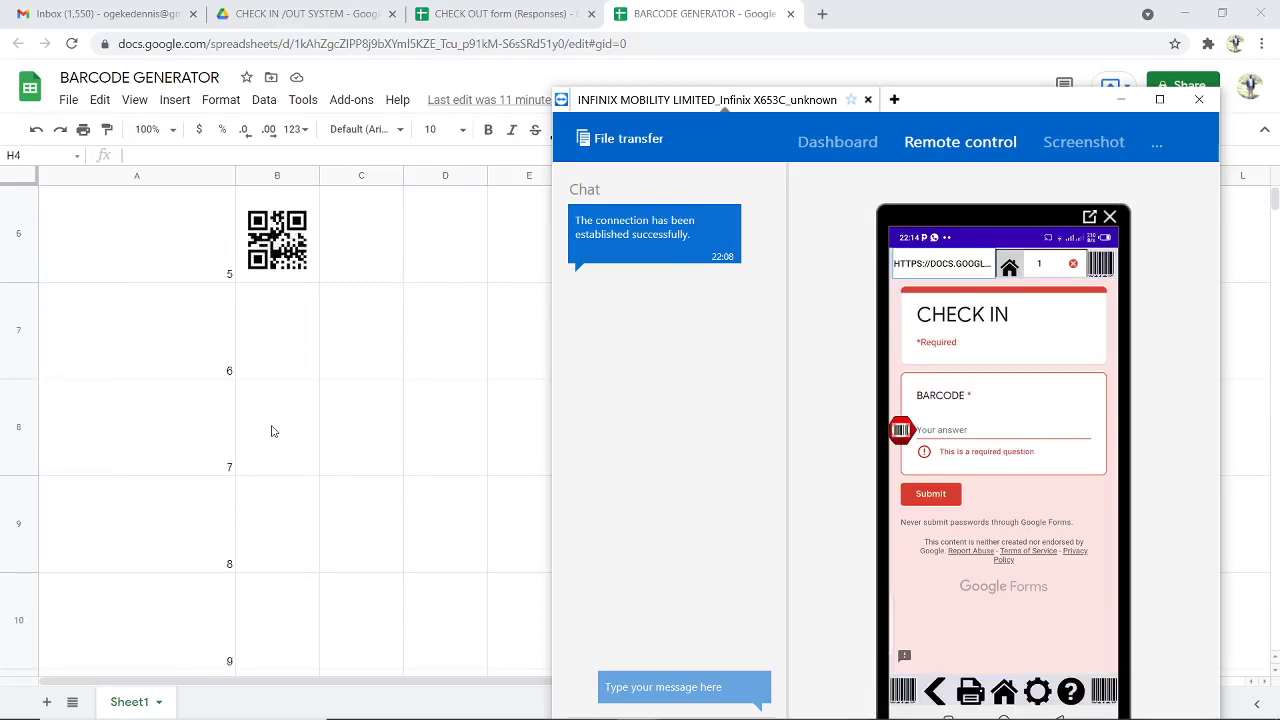
scroll(322, 373, up, 3)
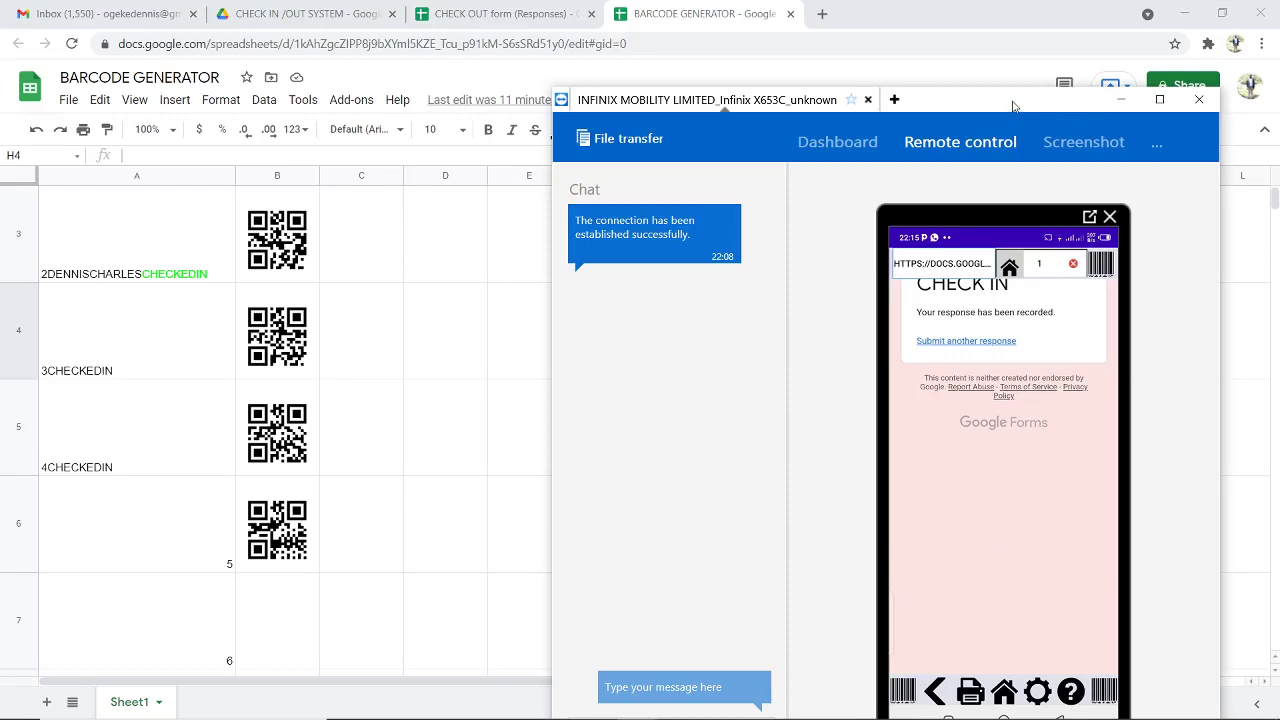
Step: Move the phone window left over columns G–L, then scan both CHECKEDOUT codes into the CHECK OUT form
drag(1013, 106, 390, 164)
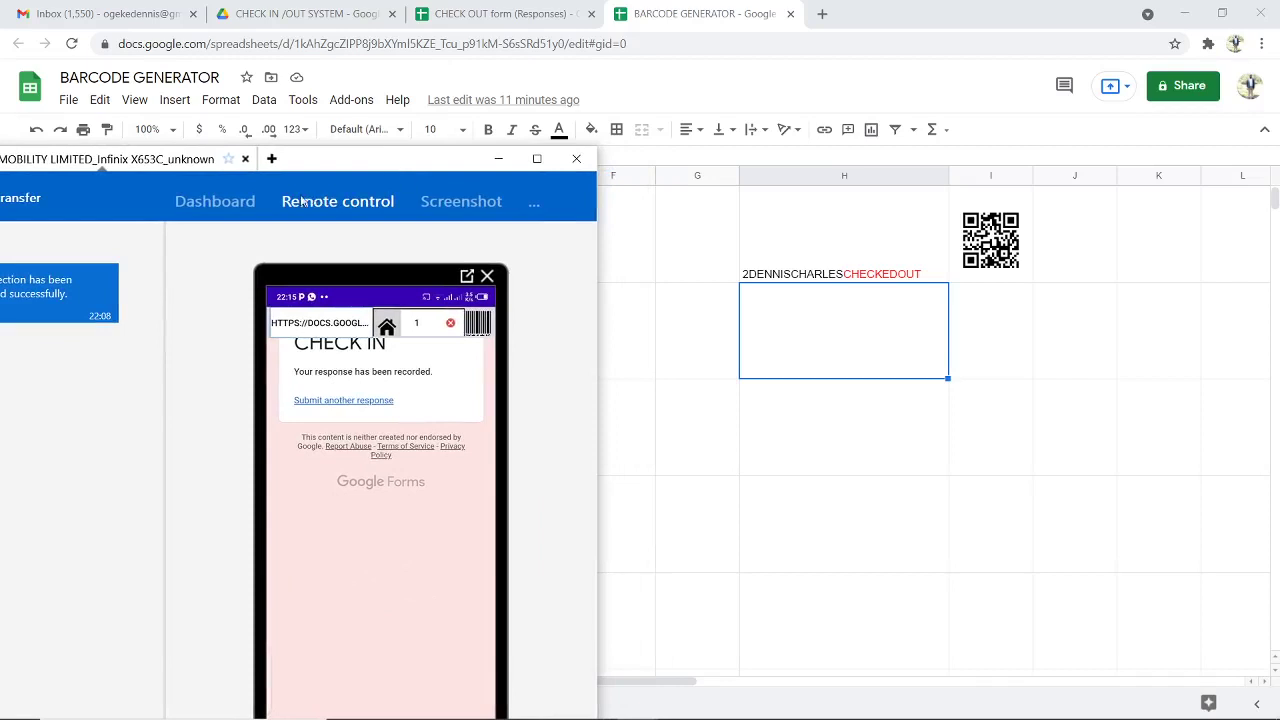
click(387, 326)
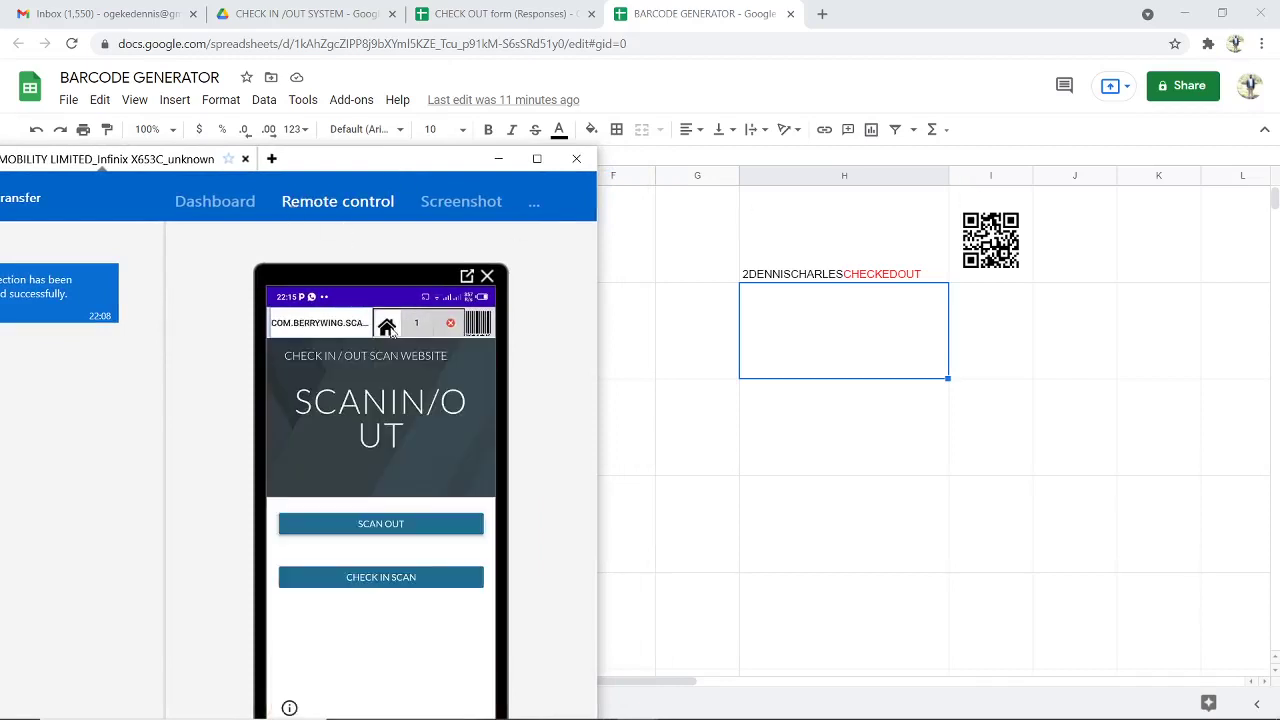
click(381, 580)
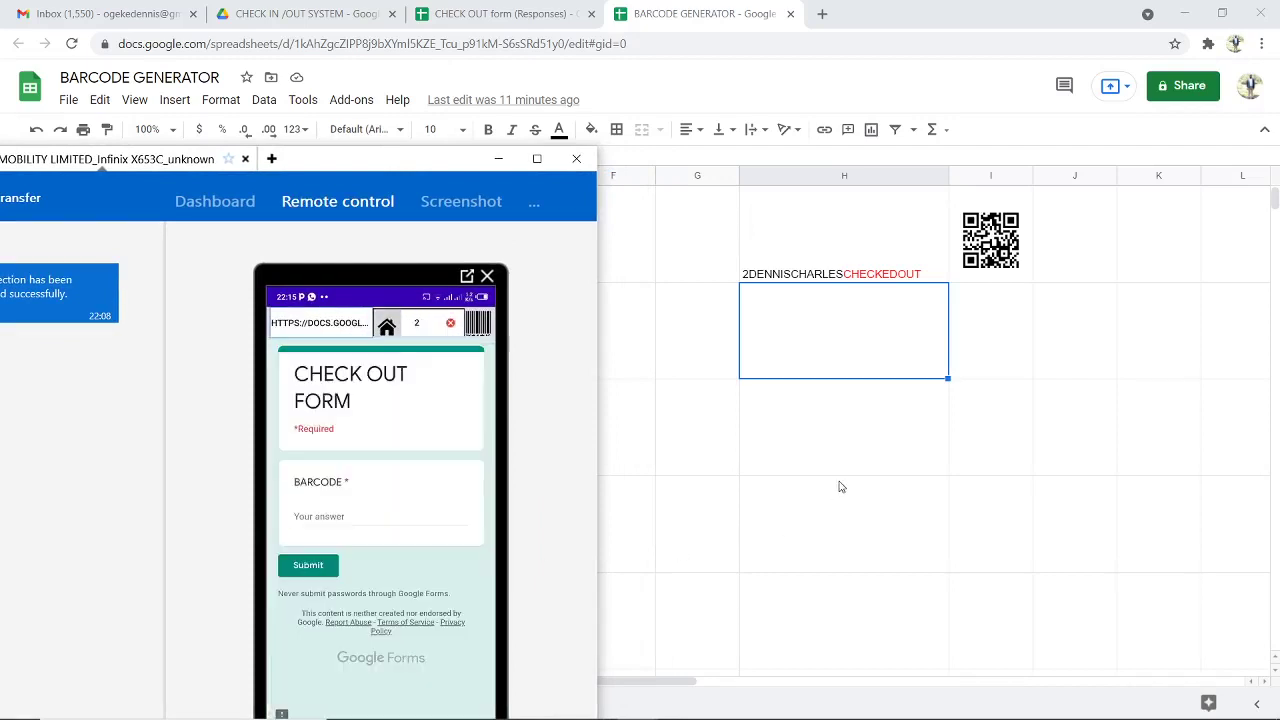
scroll(980, 441, up, 2)
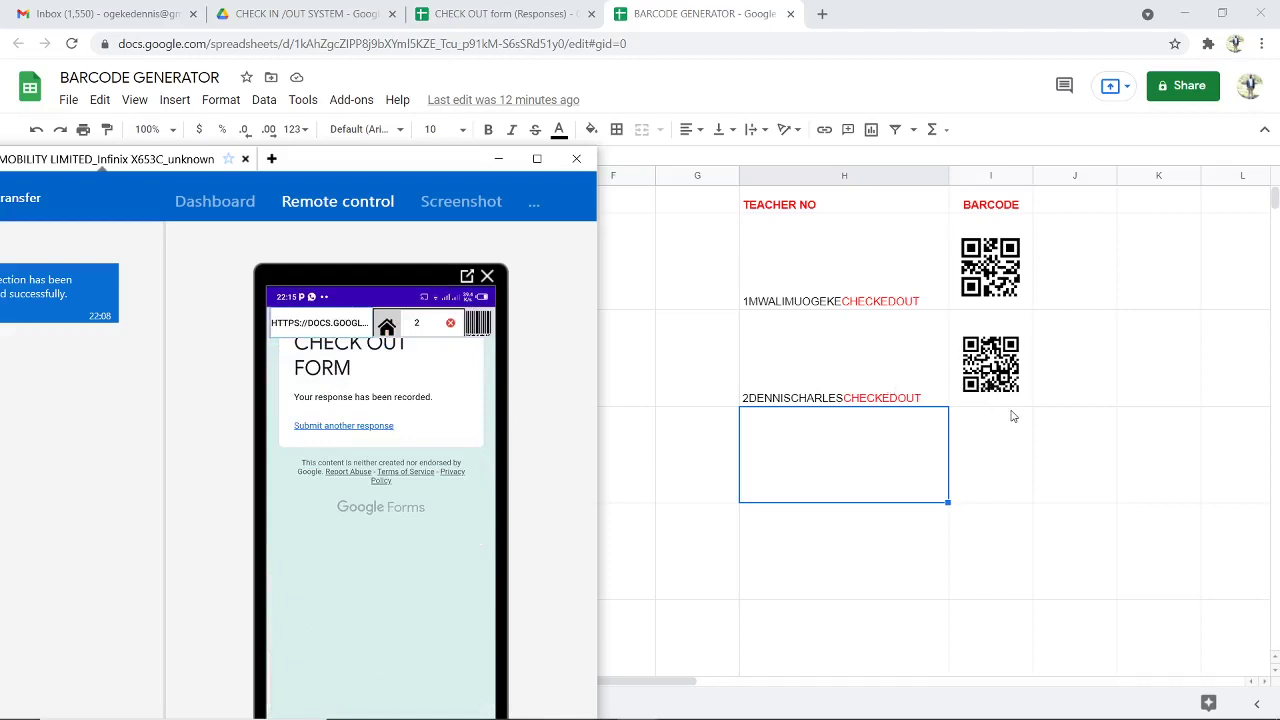
scroll(1012, 416, down, 1)
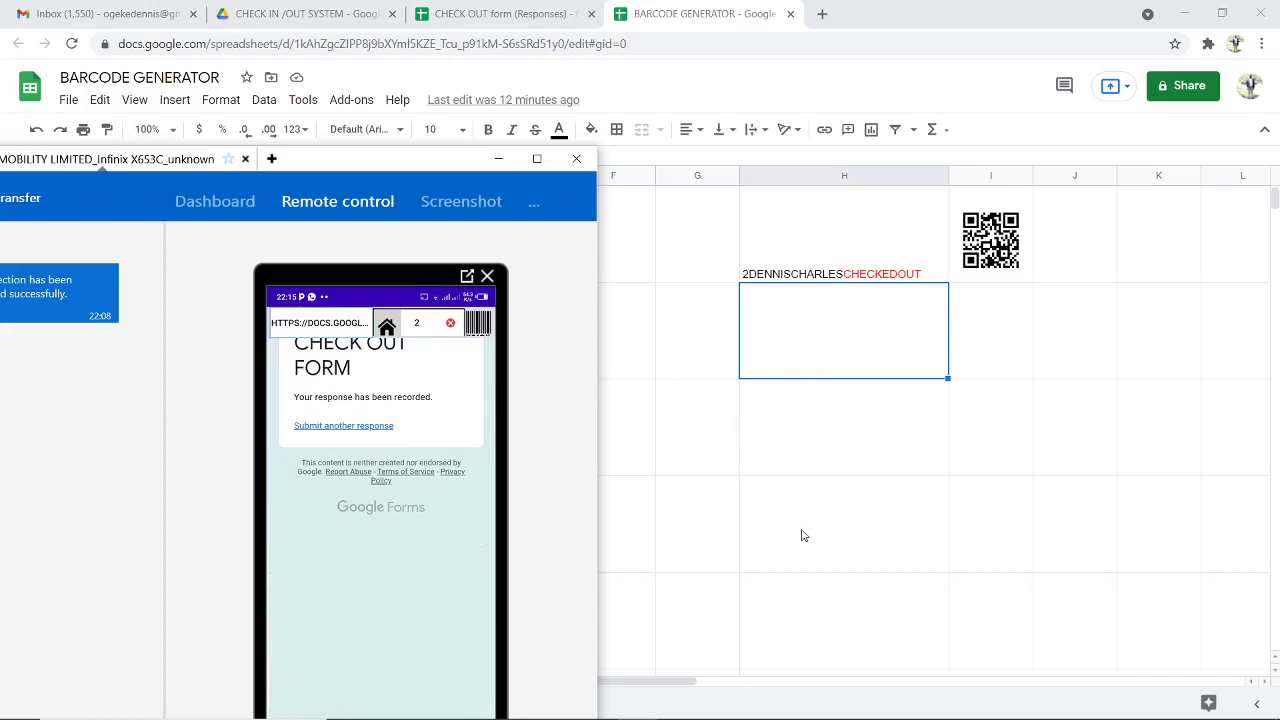
scroll(803, 535, down, 1)
scroll(759, 475, up, 1)
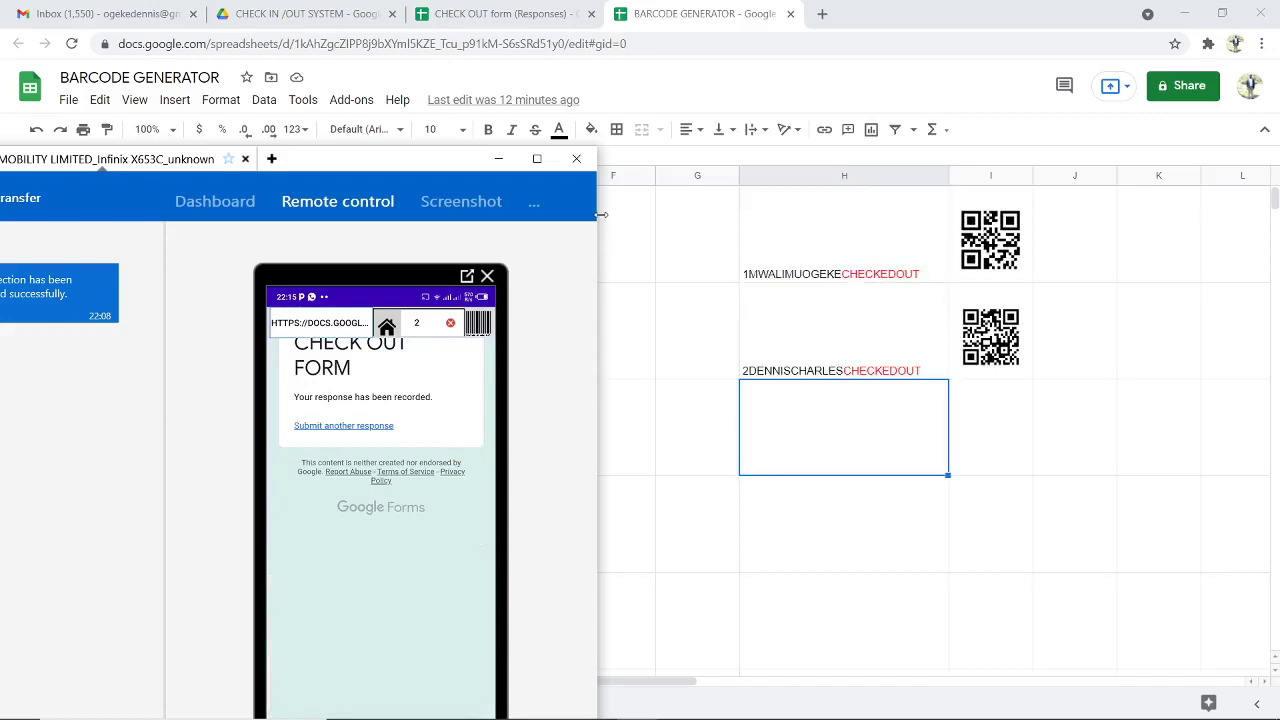
Step: Close the phone session, acknowledge the sponsored-session notice and exit TeamViewer
click(580, 160)
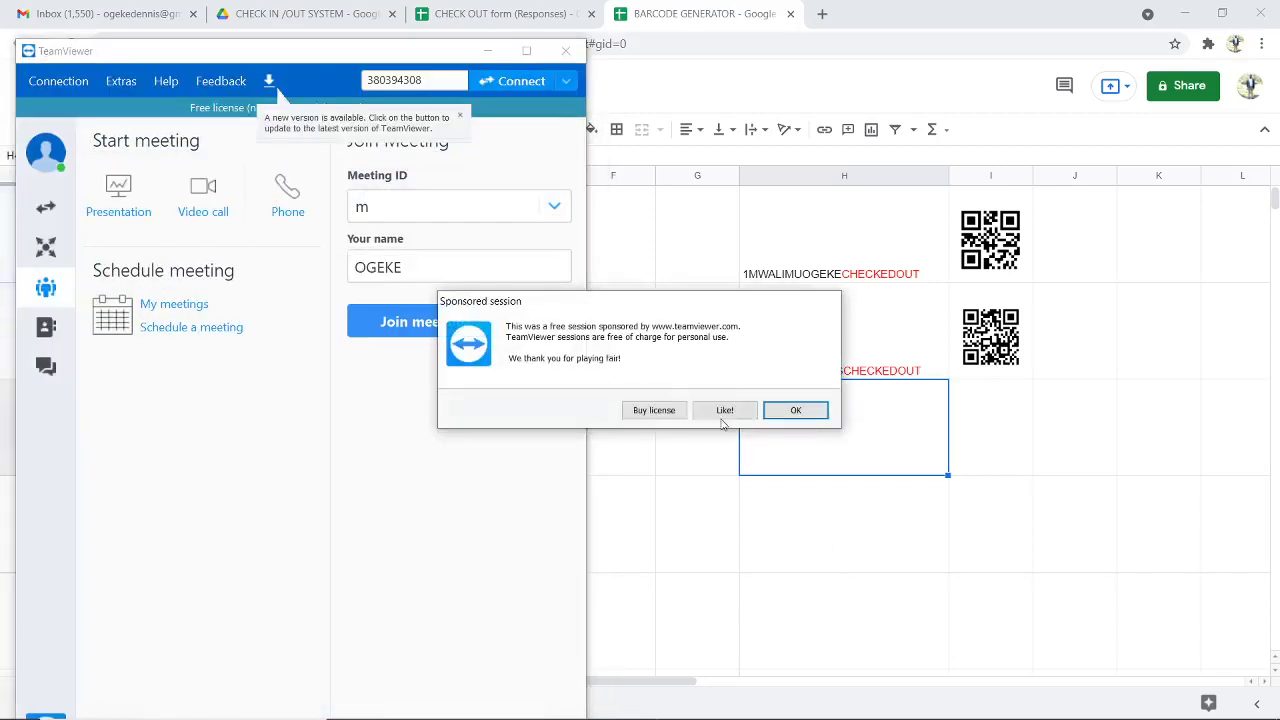
click(795, 412)
click(565, 42)
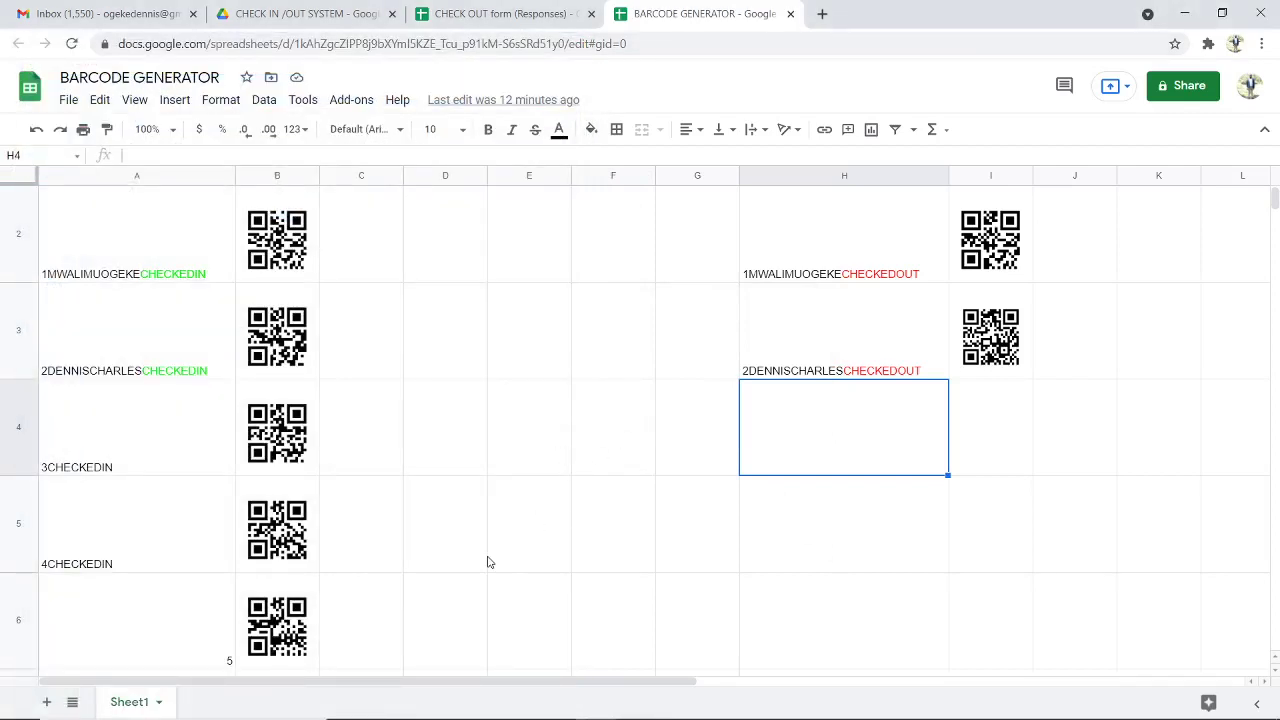
Step: Switch to the 'CHECK OUT form (Responses)' browser tab to view the check-in entries
click(520, 14)
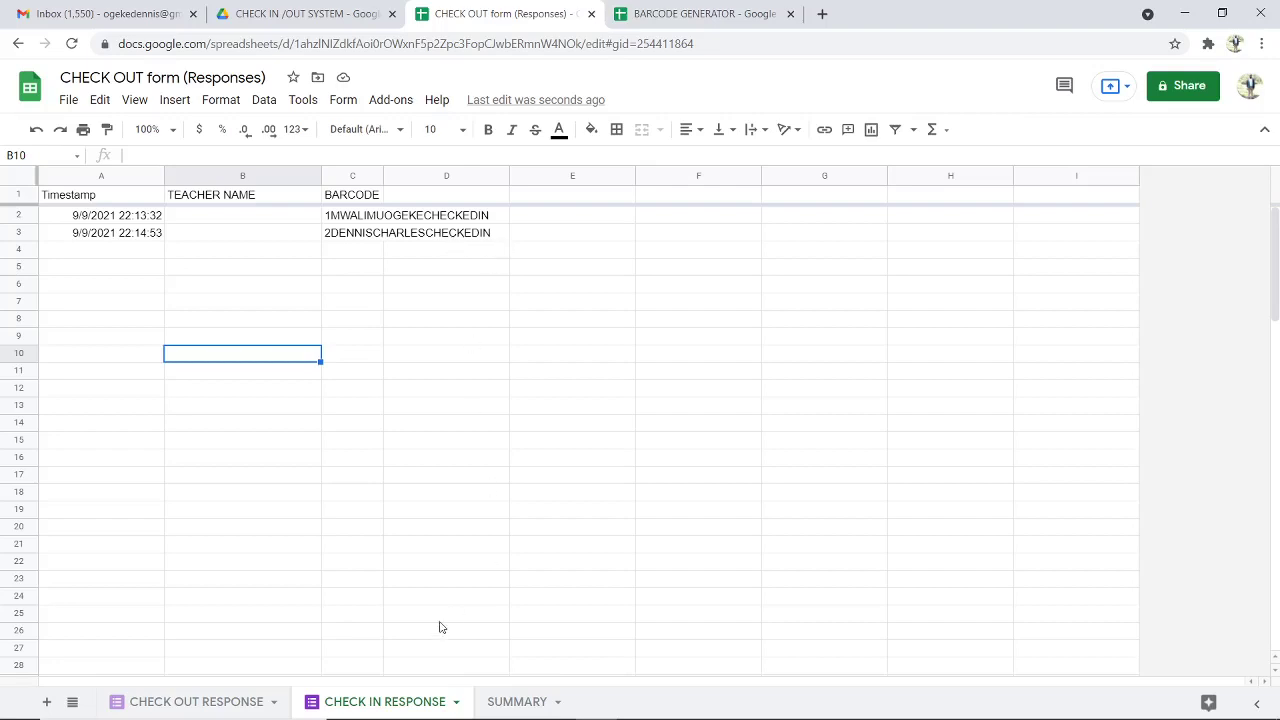
Step: Open the CHECK OUT RESPONSE sheet to see both timestamped check-out entries
click(217, 704)
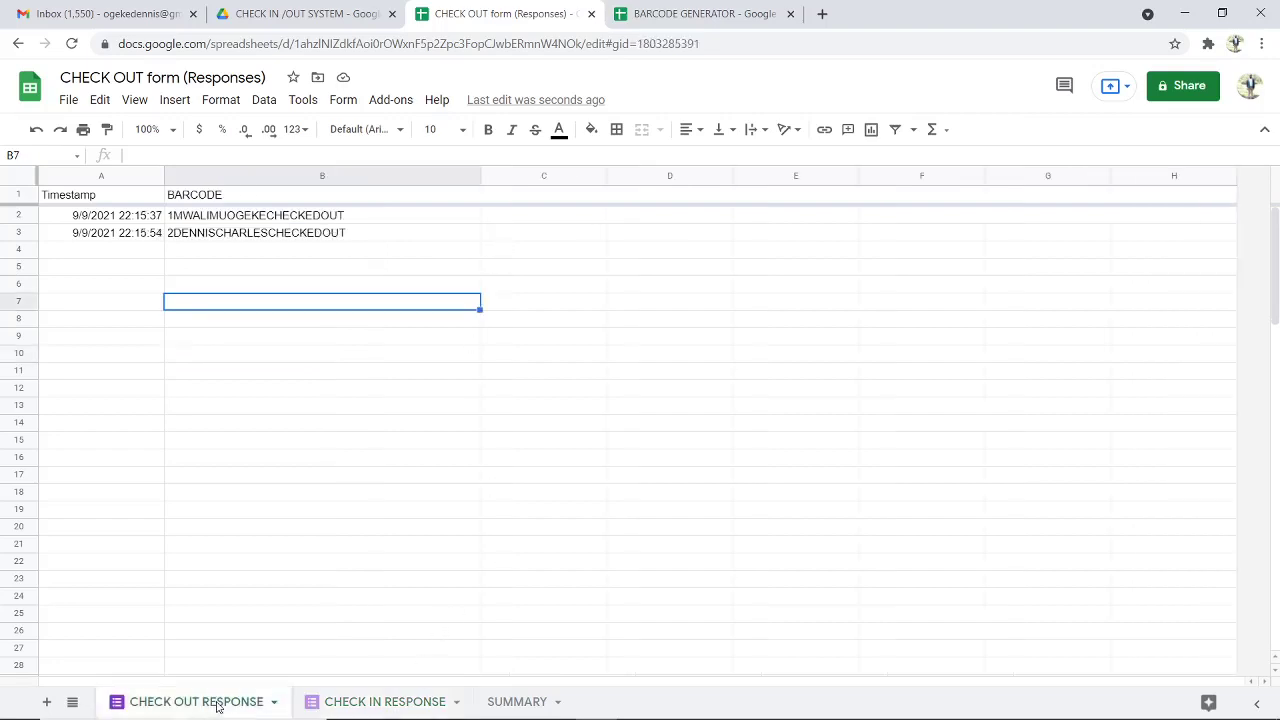